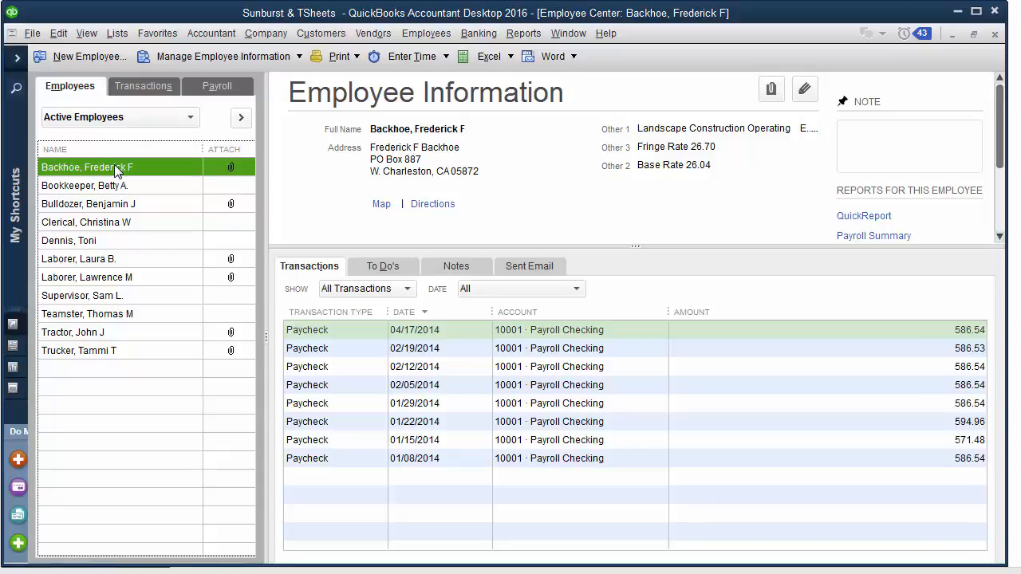
- Open the selected employee's record and review the address, contact and payroll information
double_click(117, 169)
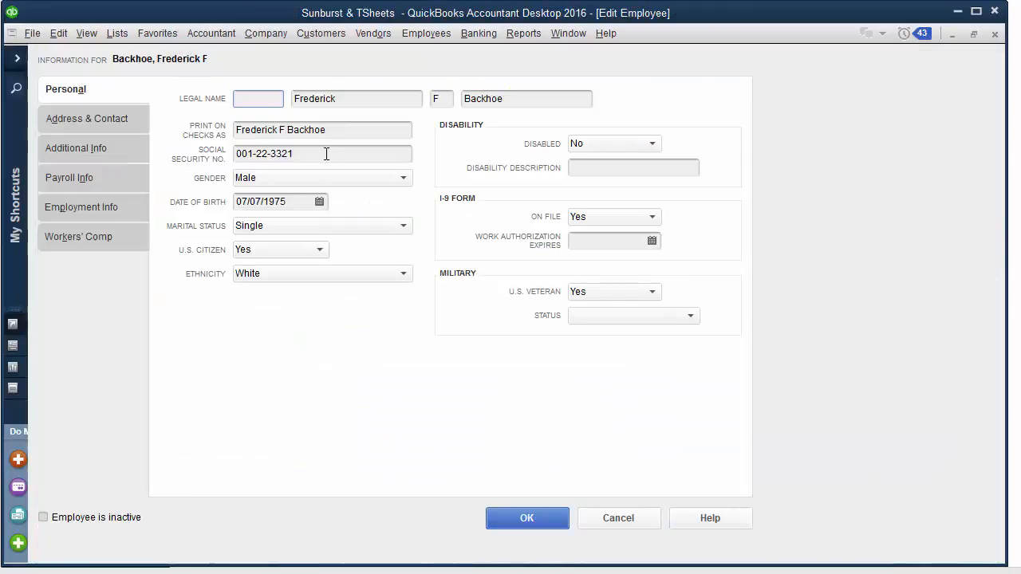
click(86, 119)
click(77, 179)
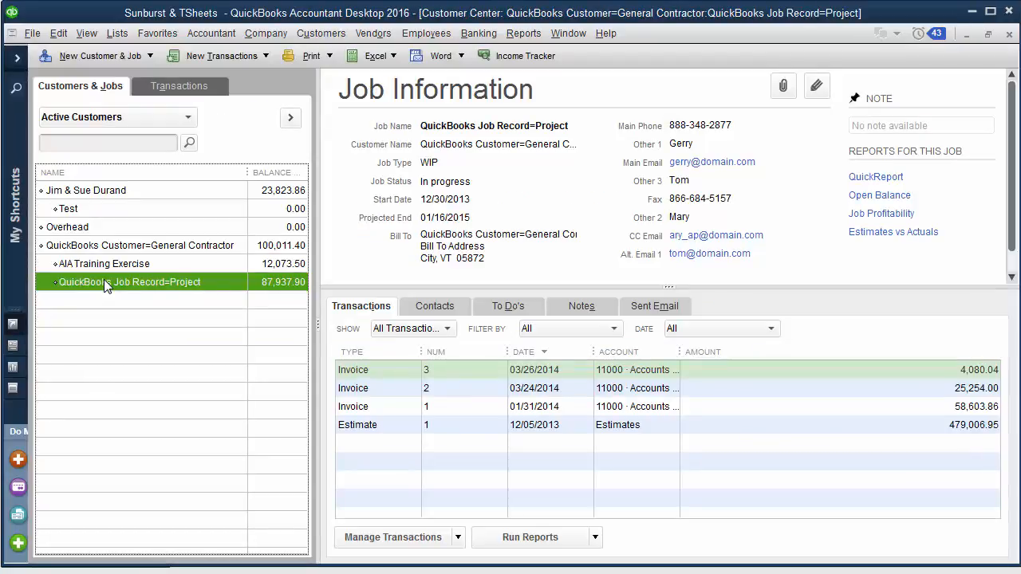
- Review the QuickBooks Job Record=Project job's additional information and the detail of the employee's 01/08/2014 paycheck
double_click(105, 283)
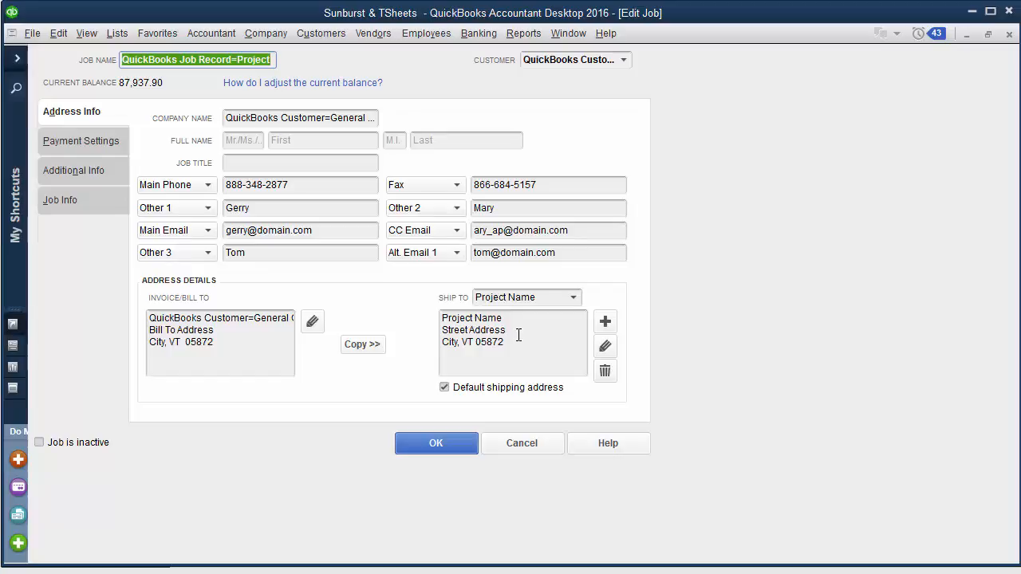
click(65, 175)
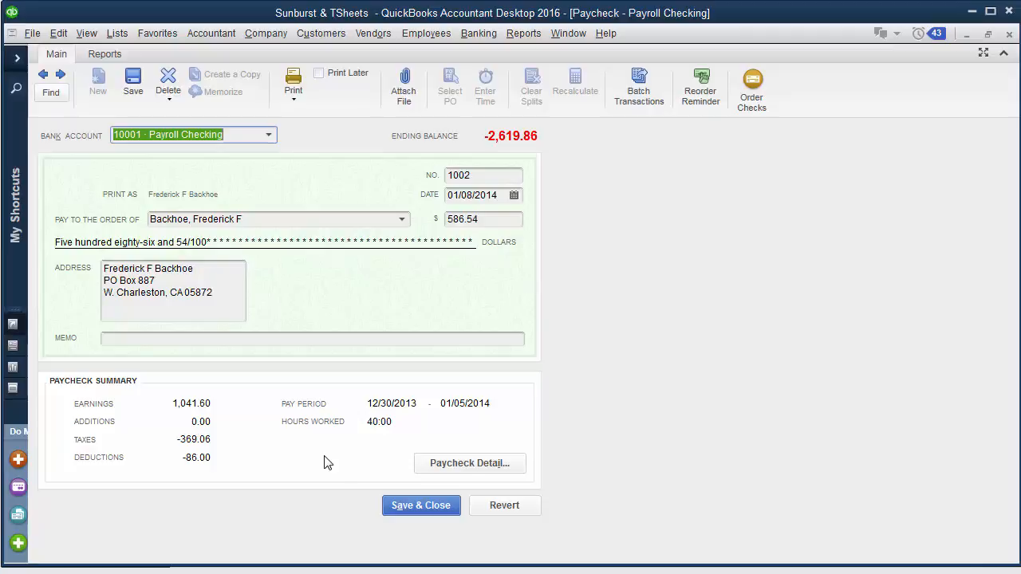
click(449, 461)
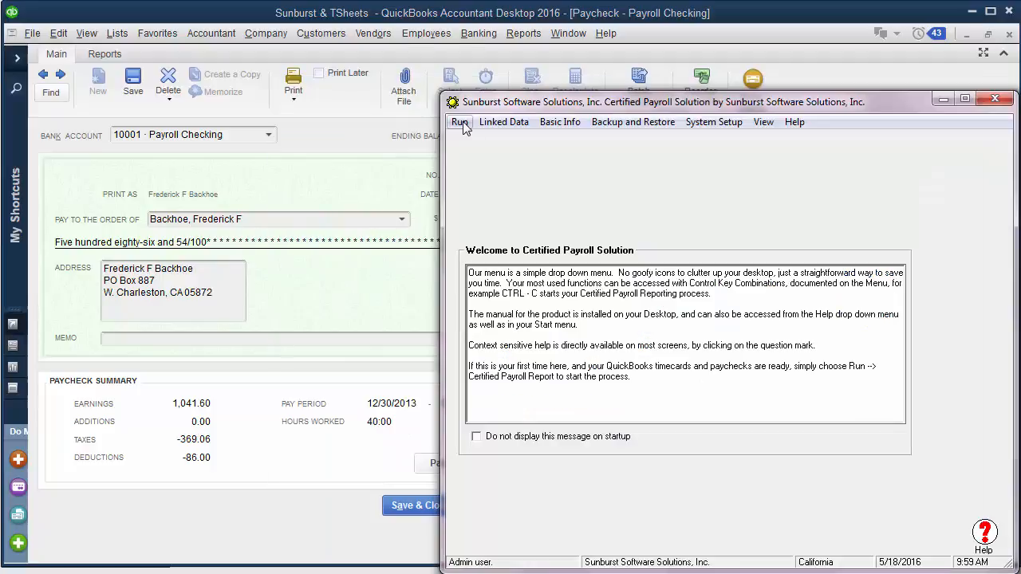
- In Certified Payroll Solution, run a Certified Payroll Report for the week ending 01/05/2014 with 01/08/2014 paychecks and load the QuickBooks data
click(461, 121)
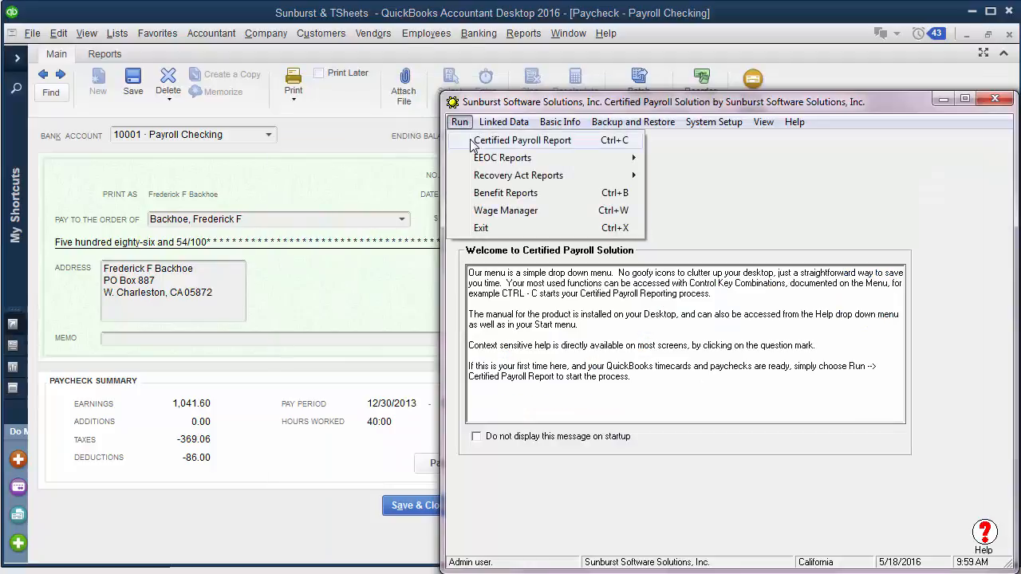
click(472, 142)
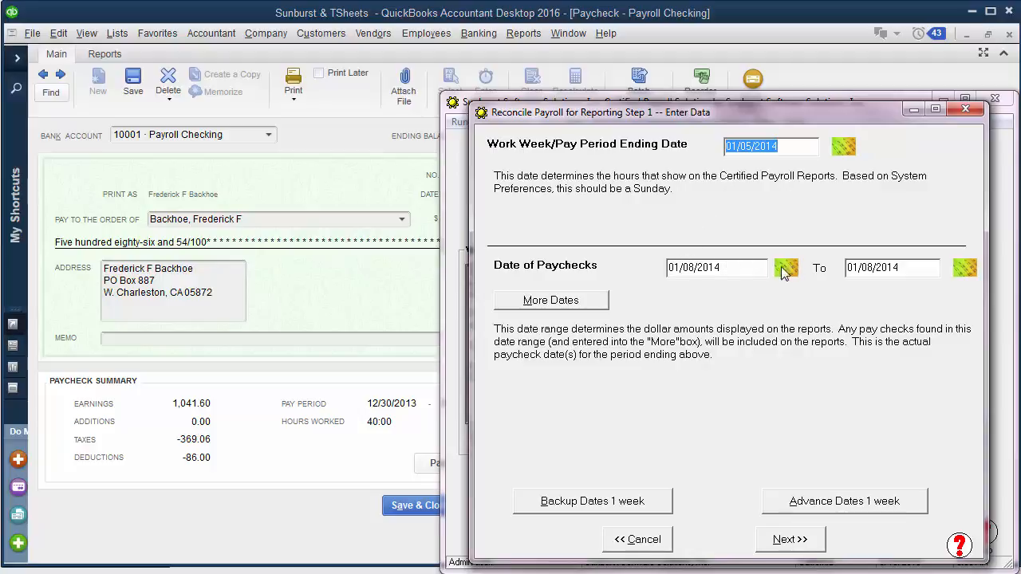
click(312, 315)
click(779, 540)
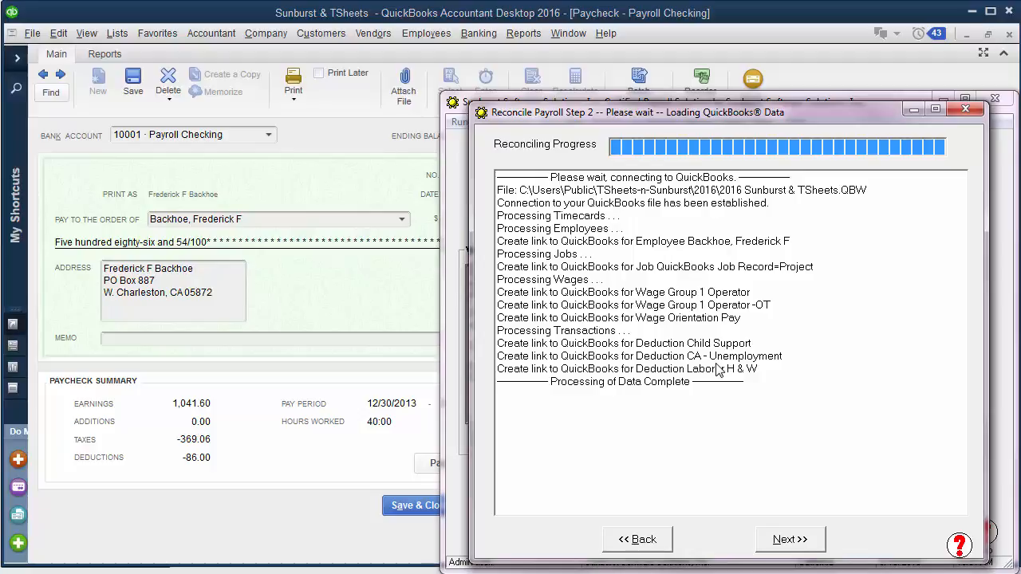
click(797, 541)
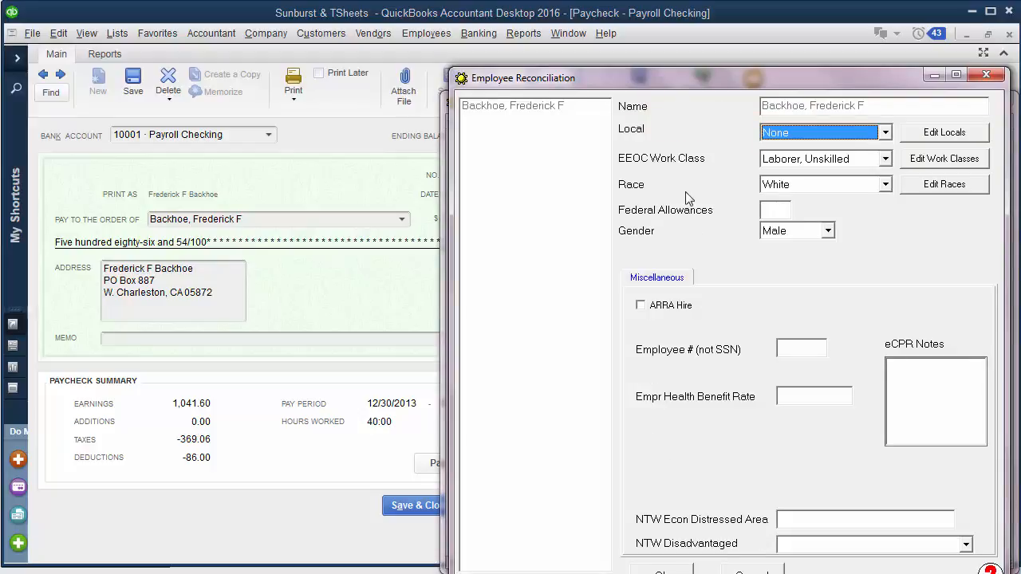
- Reconcile the employee with the Operating Engineers local, EEOC work class Operating Engineer and federal allowances M-0
click(884, 133)
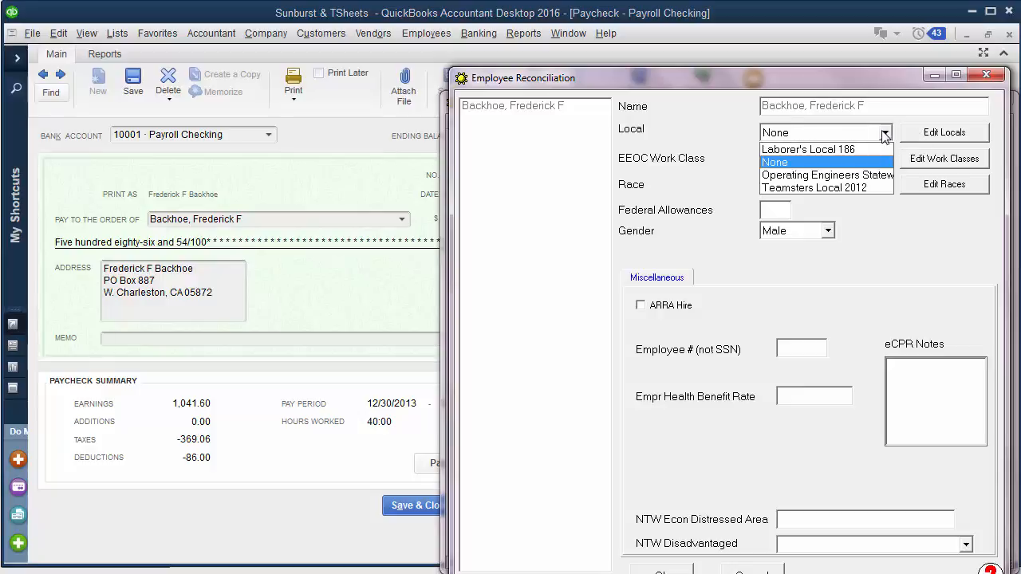
click(850, 172)
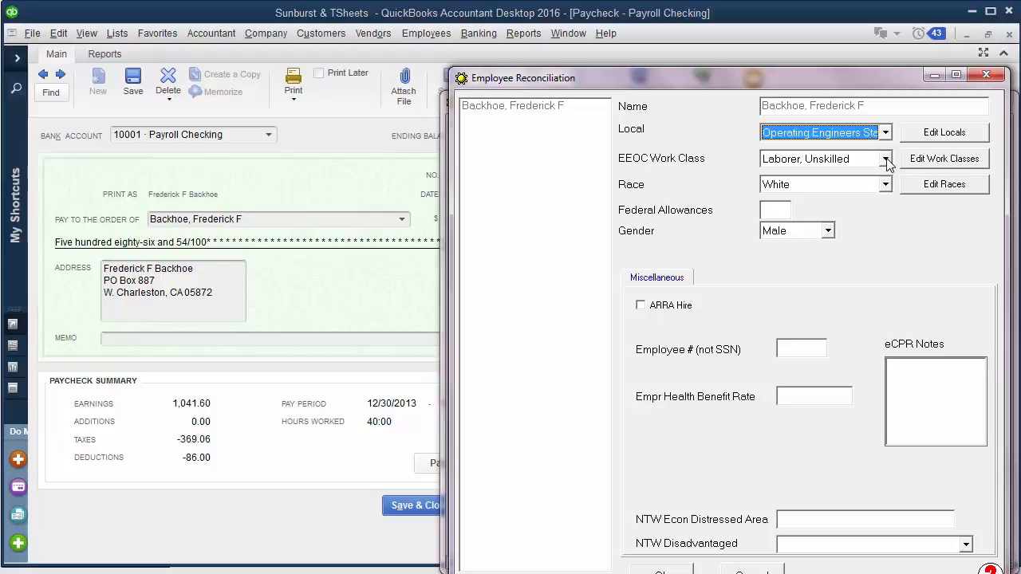
click(885, 160)
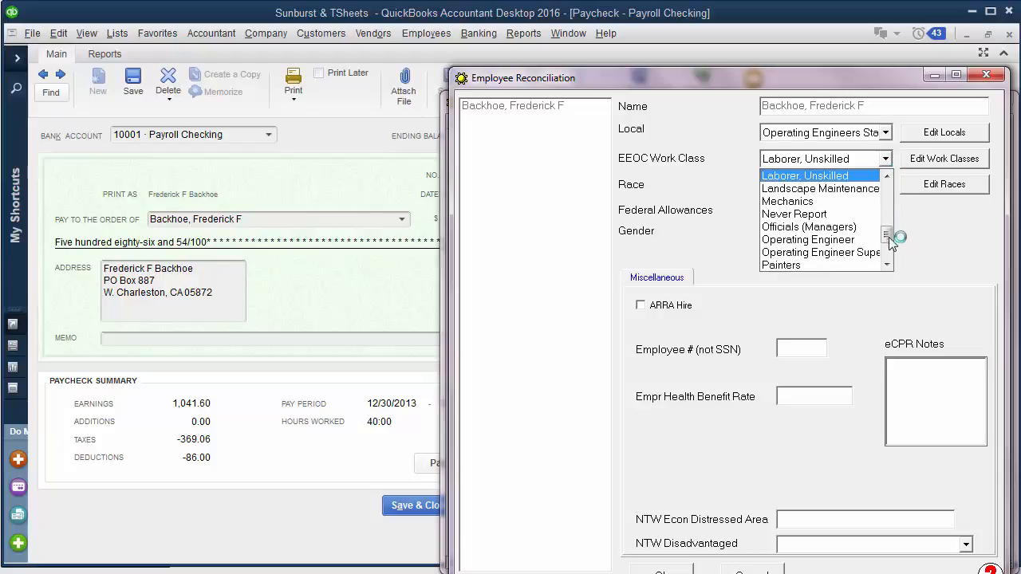
click(860, 240)
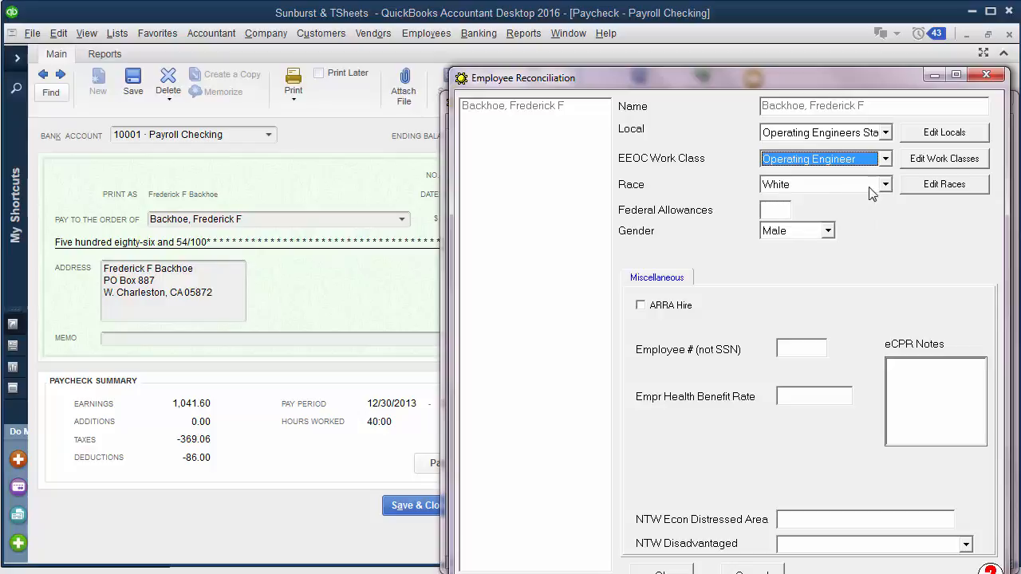
click(776, 210)
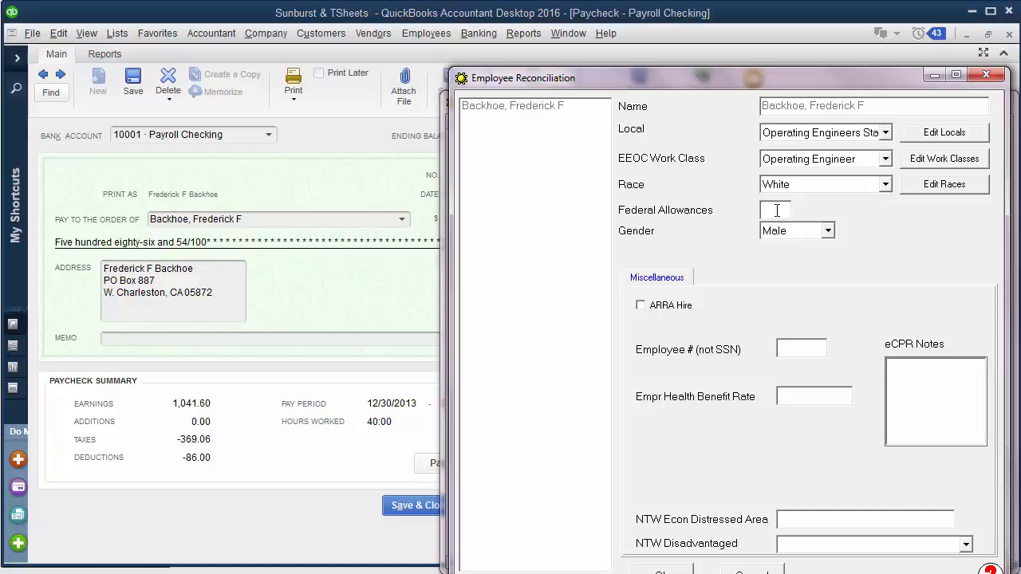
text(M-0)
click(661, 571)
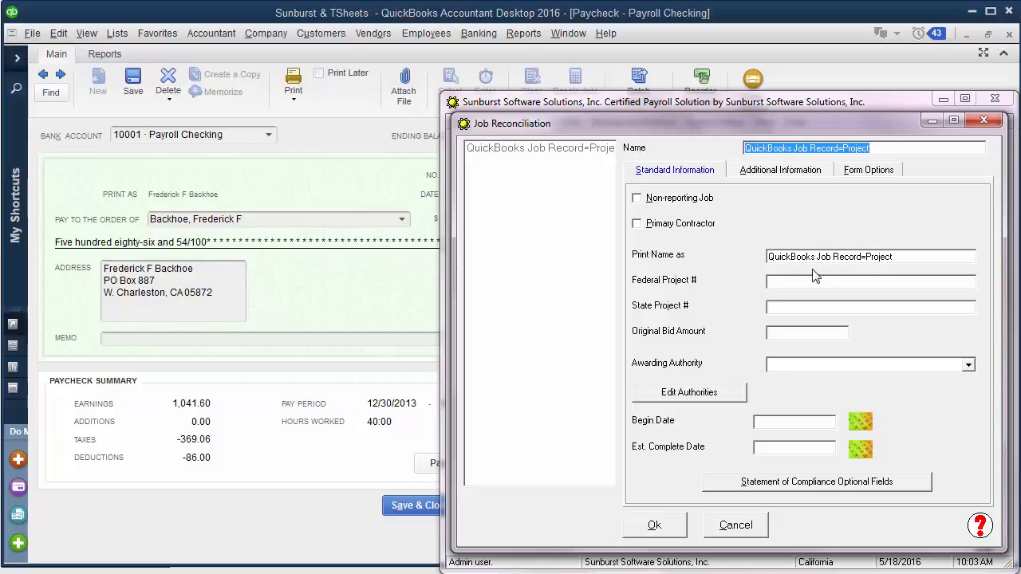
- Set the job's print name to Sanderson Hill High School, federal project 123456, state project VT-123456-01, bid 450000.00, authority CALTrans, begin 12/31/2013 and completion 12/31/2016
click(901, 260)
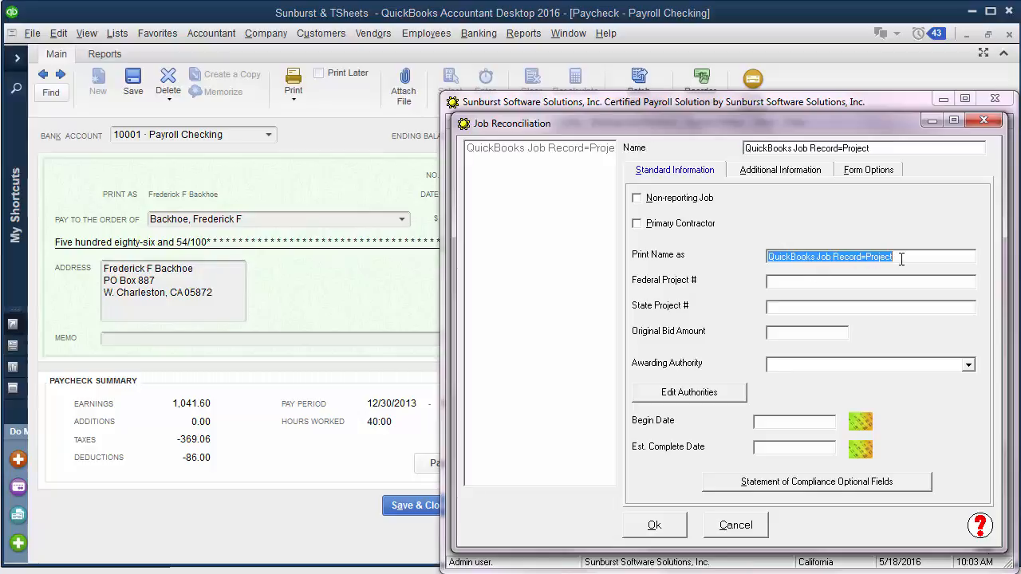
text(Sanderson Hill High School)
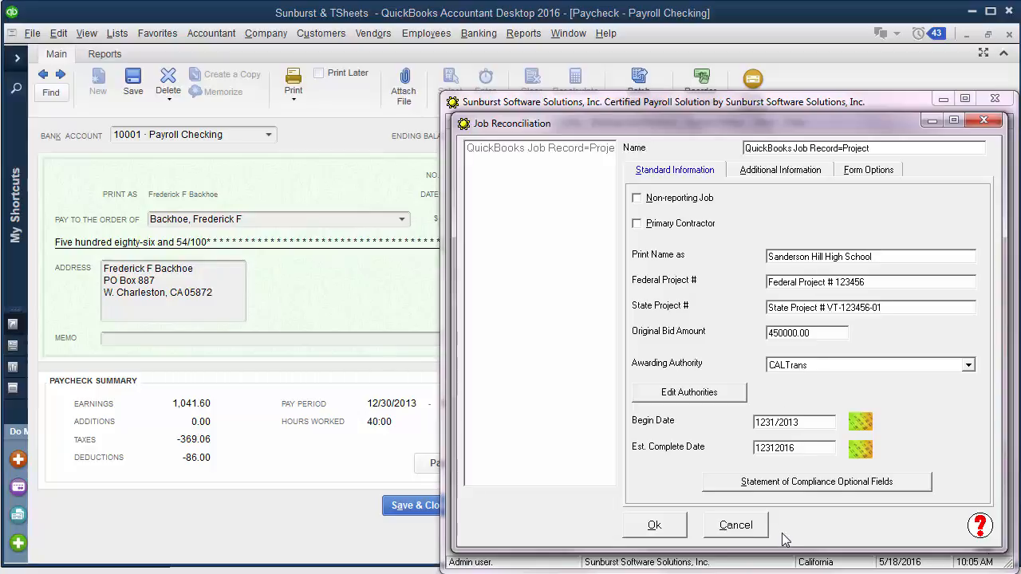
- Fill in county Orleans, Prism jurisdiction and contract agency City of Sanderson, school code 015, project ID 123456 and contract ID 01-2016 for the job
click(771, 173)
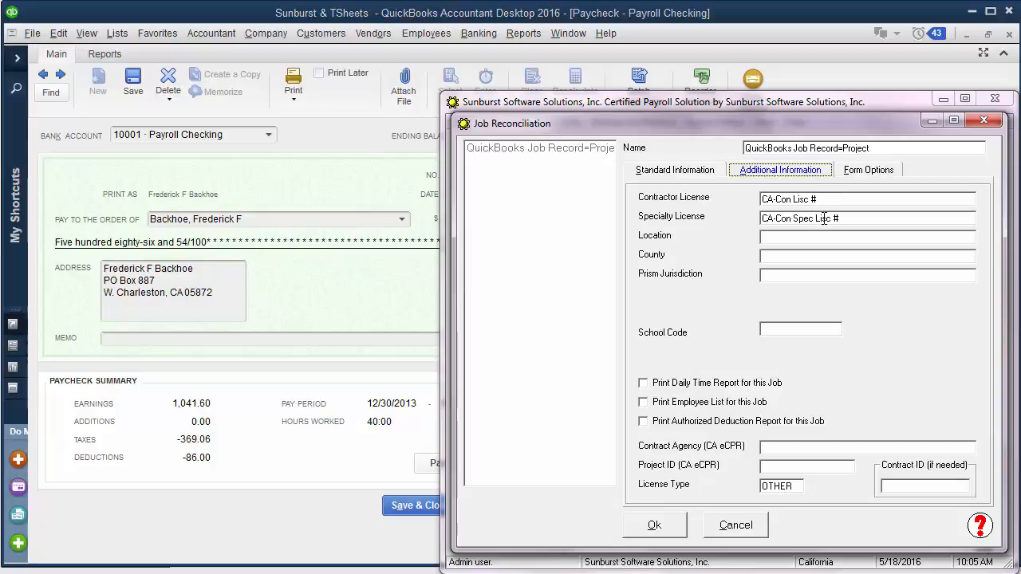
click(779, 255)
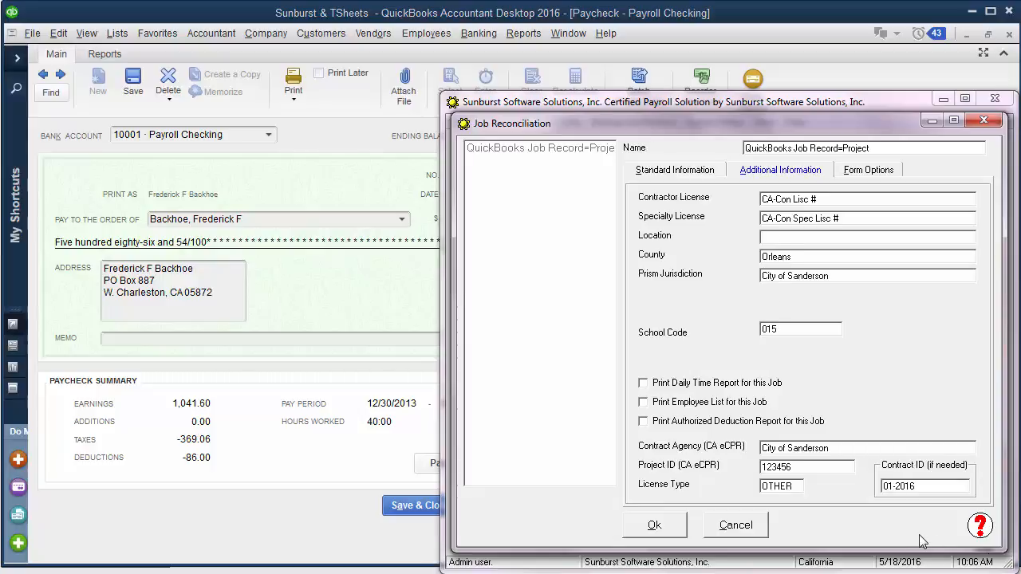
- Set the job's certified payroll form to CA diR A-1-131 Form and its electronic upload type to California eCPR XML file, and accept the job
click(870, 170)
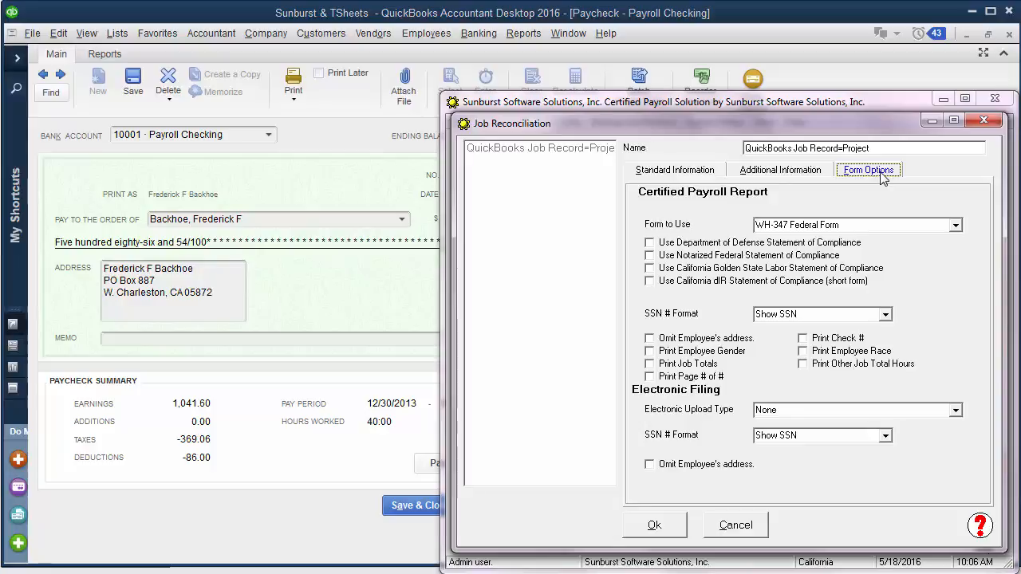
click(956, 228)
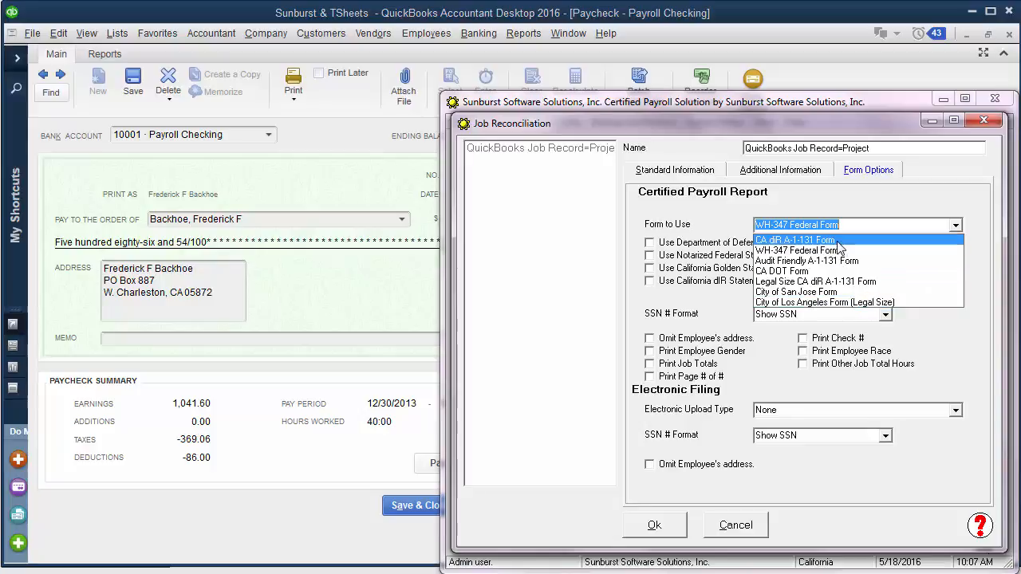
click(798, 240)
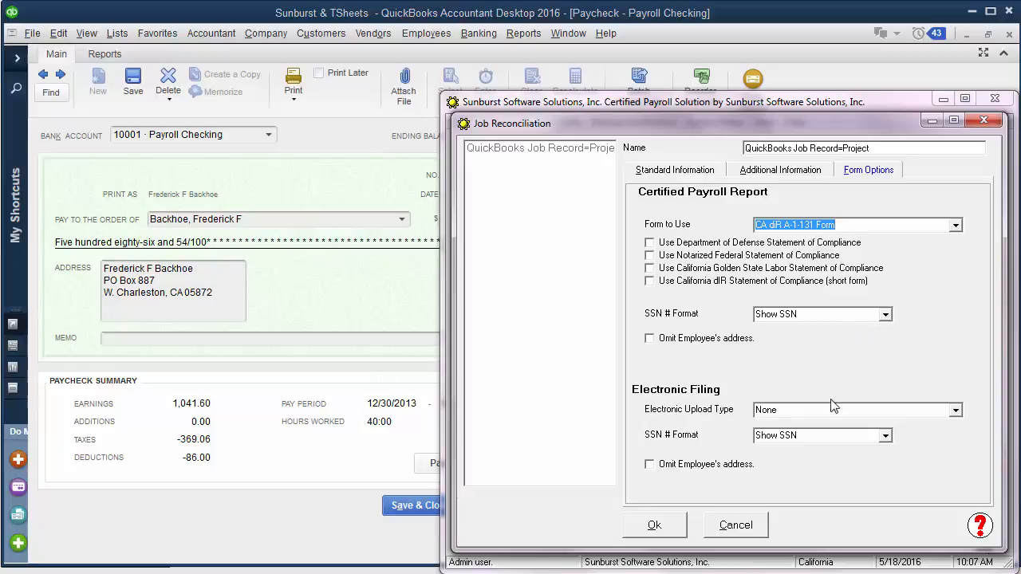
click(956, 409)
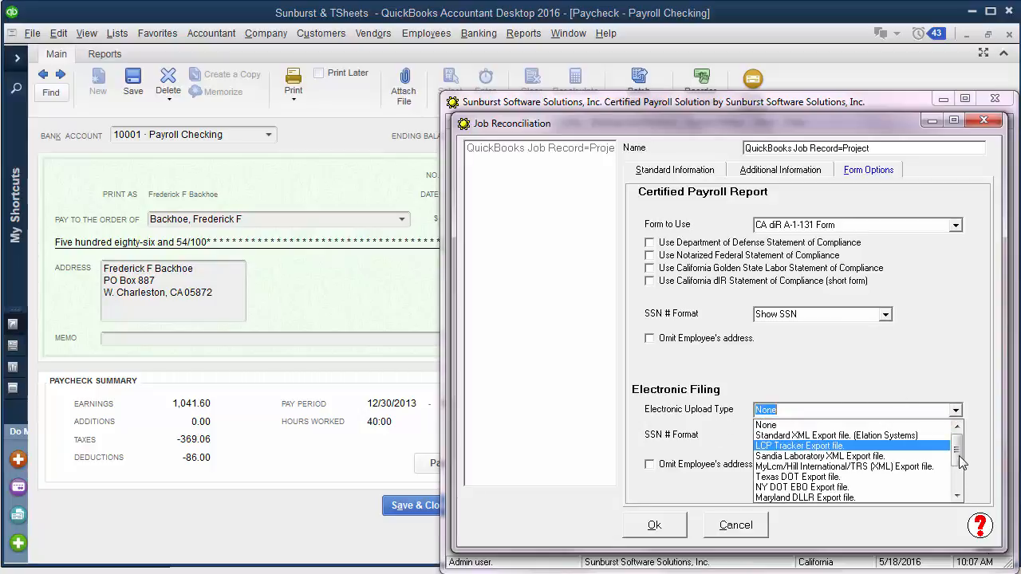
drag(960, 456, 964, 490)
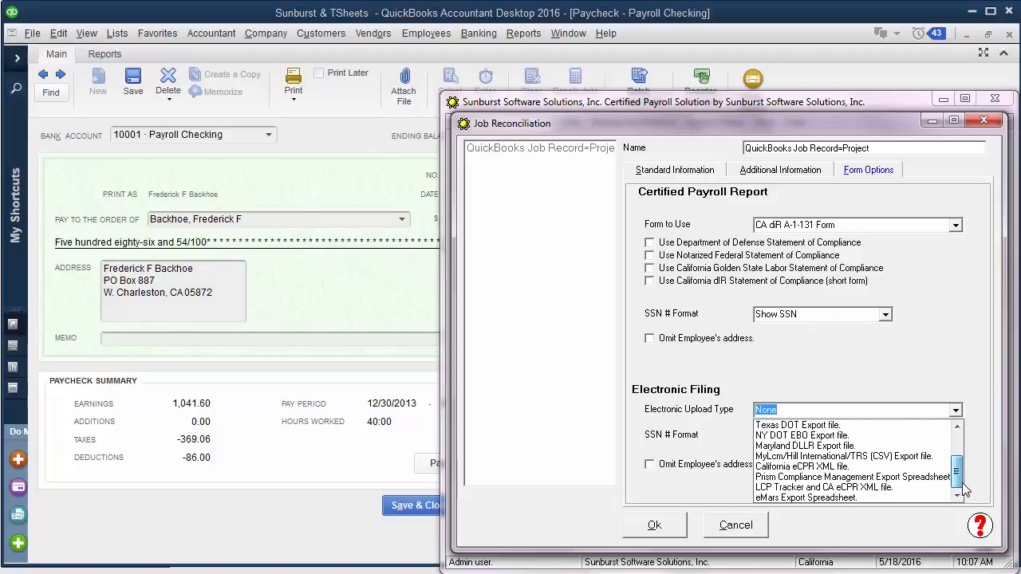
click(822, 471)
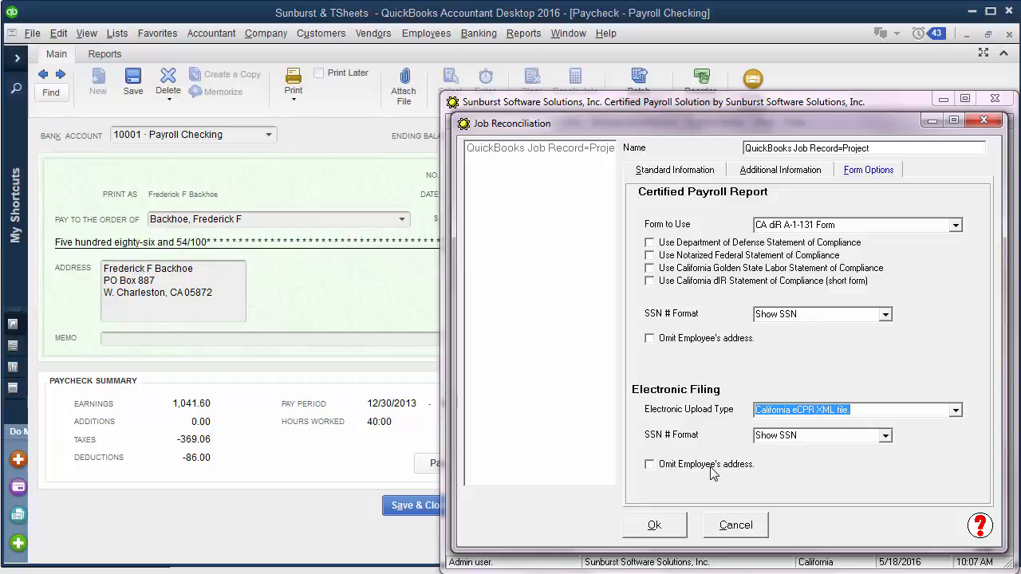
click(655, 529)
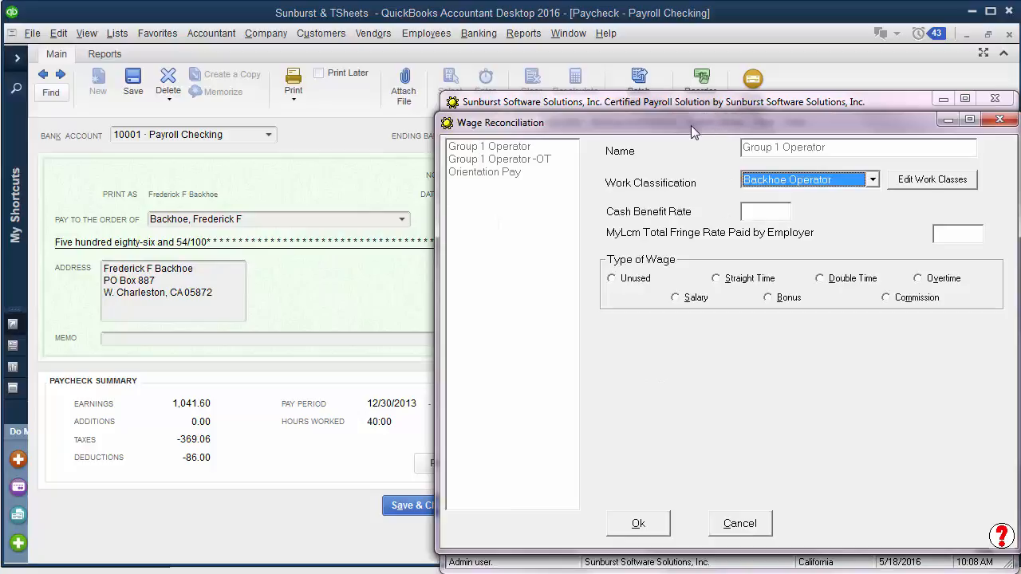
- Reconcile the Group 1 Operator wage with work classification Group 1 Operator and wage type Straight Time
drag(691, 125, 681, 123)
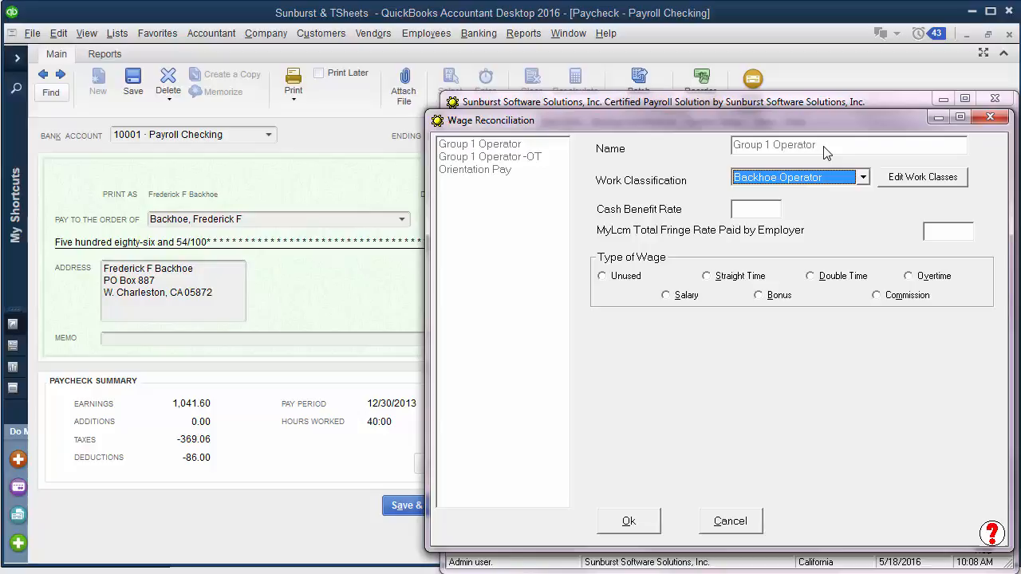
click(862, 179)
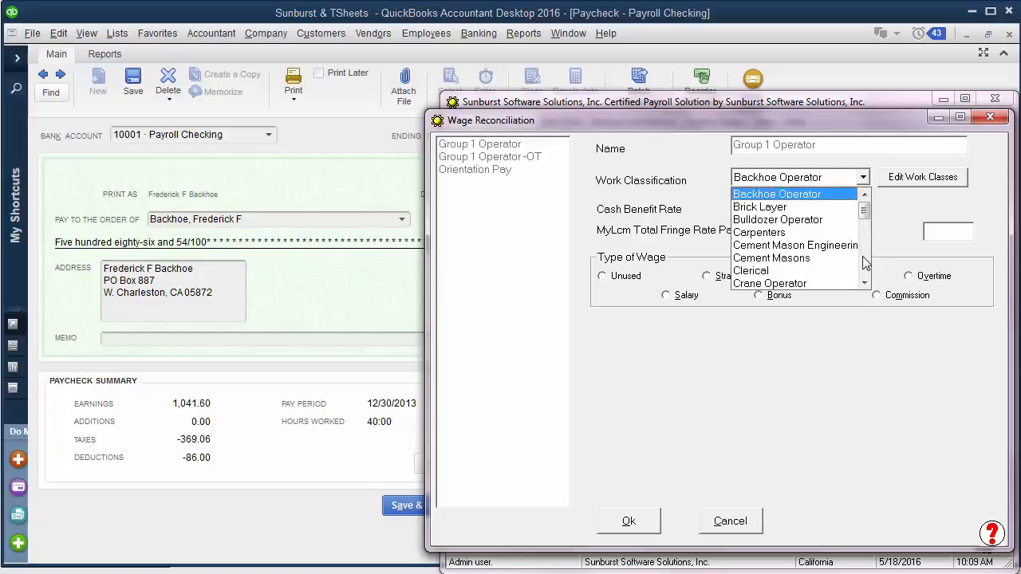
click(864, 282)
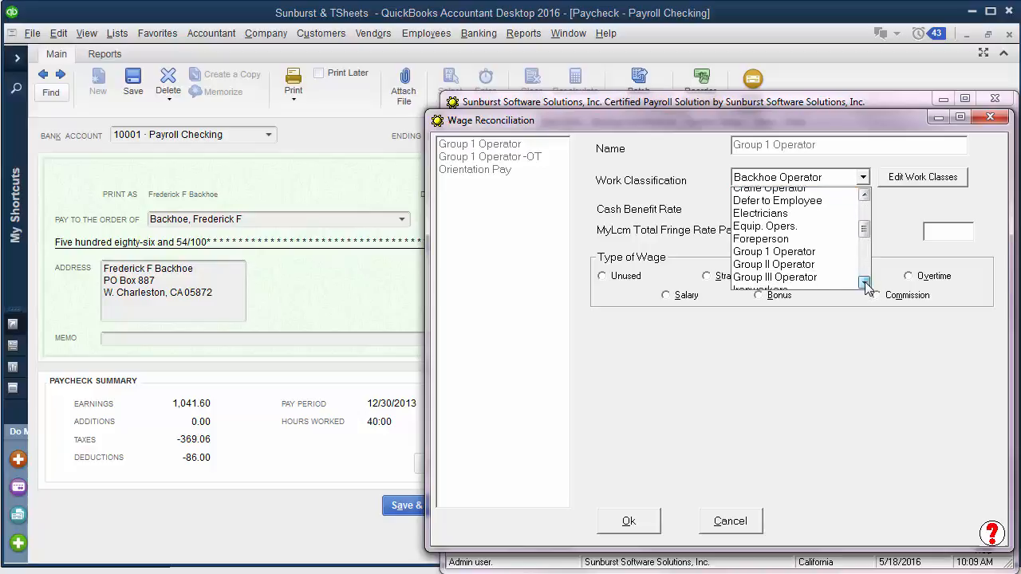
click(810, 250)
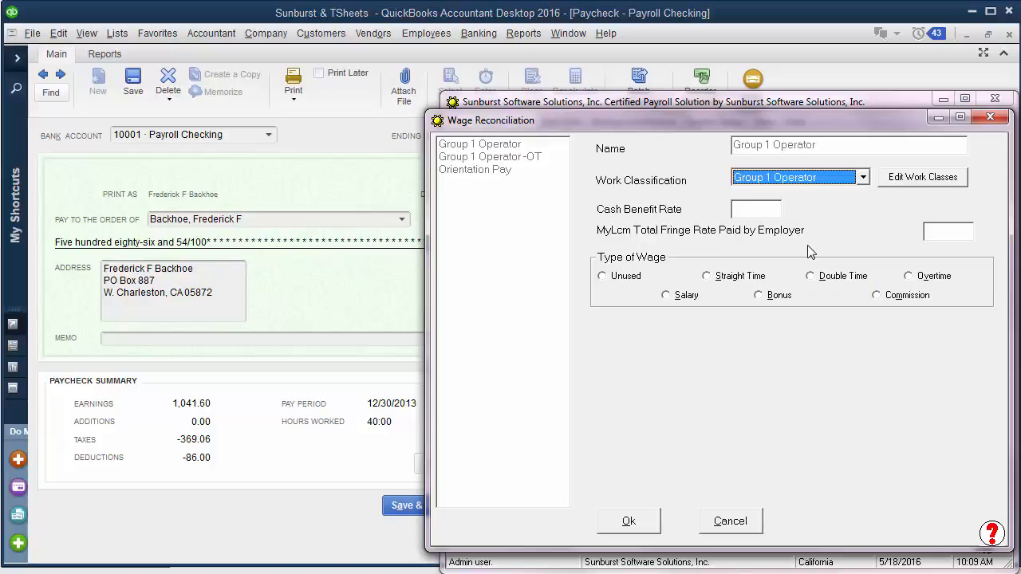
click(747, 208)
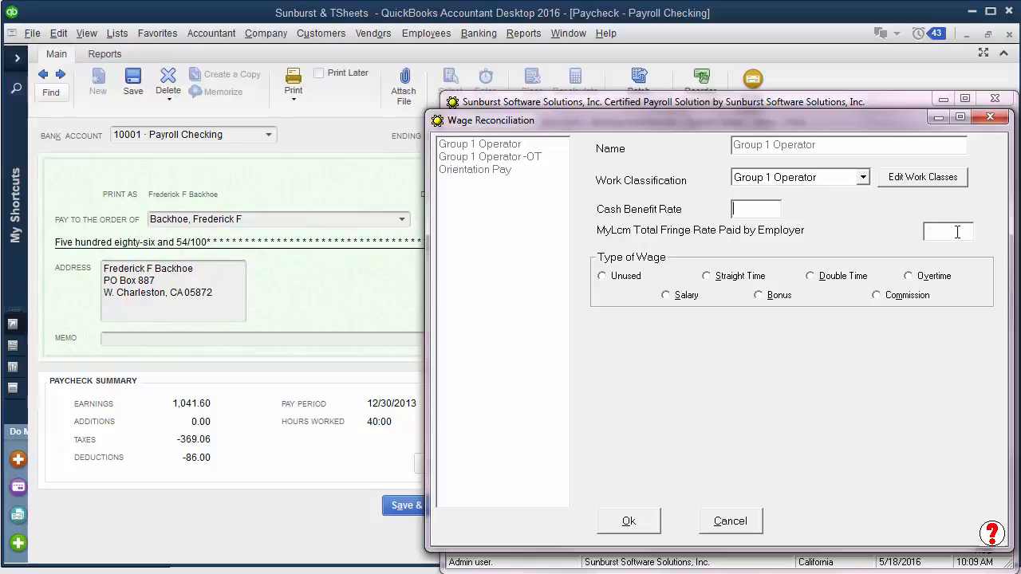
click(707, 276)
click(629, 523)
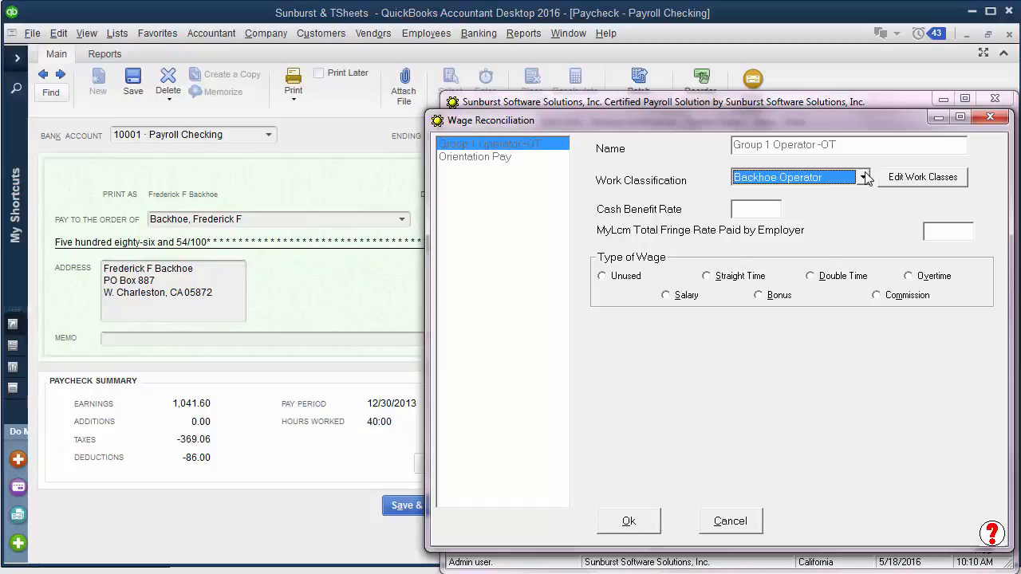
- Reconcile the Group 1 Operator -OT wage with work classification Group 1 Operator and wage type Overtime
key(g)
click(909, 277)
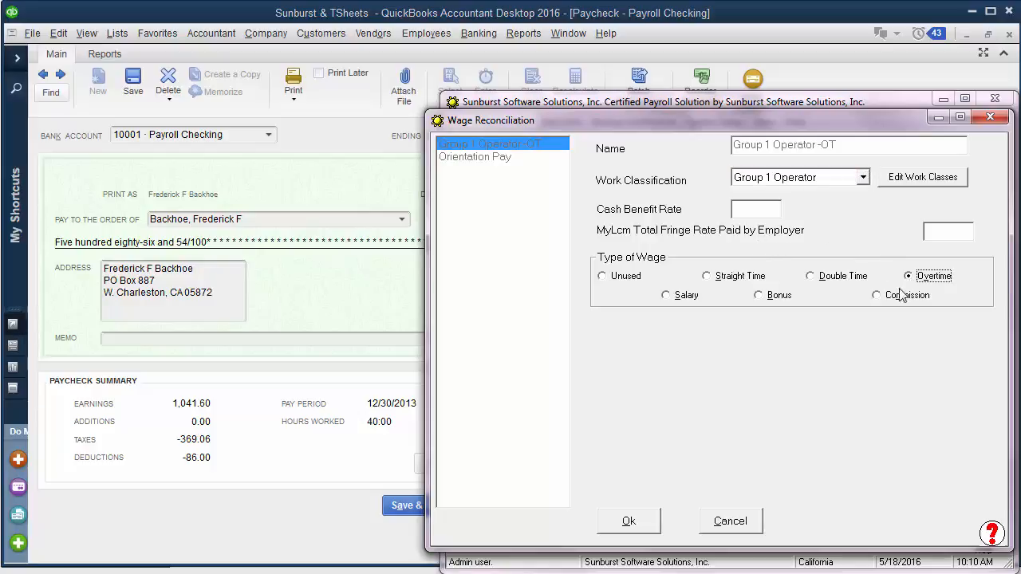
click(638, 520)
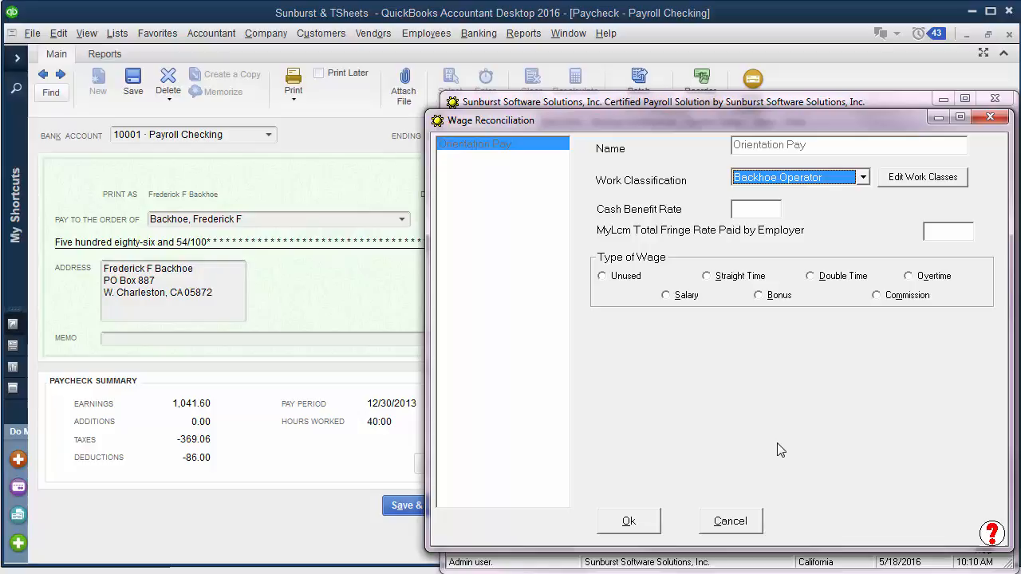
- Reconcile the Orientation Pay wage with work classification Never Report and wage type Unused
click(863, 177)
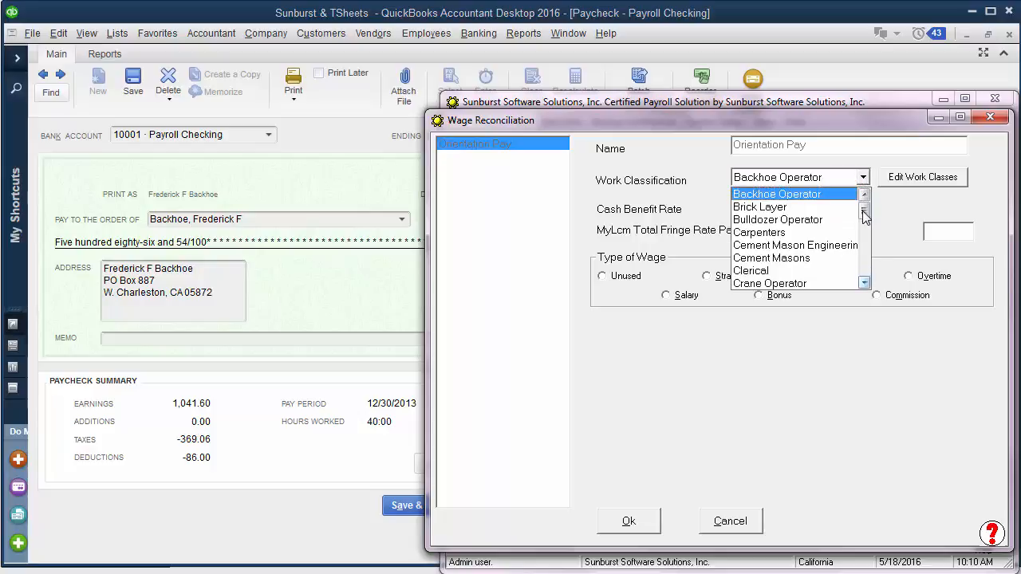
key(n)
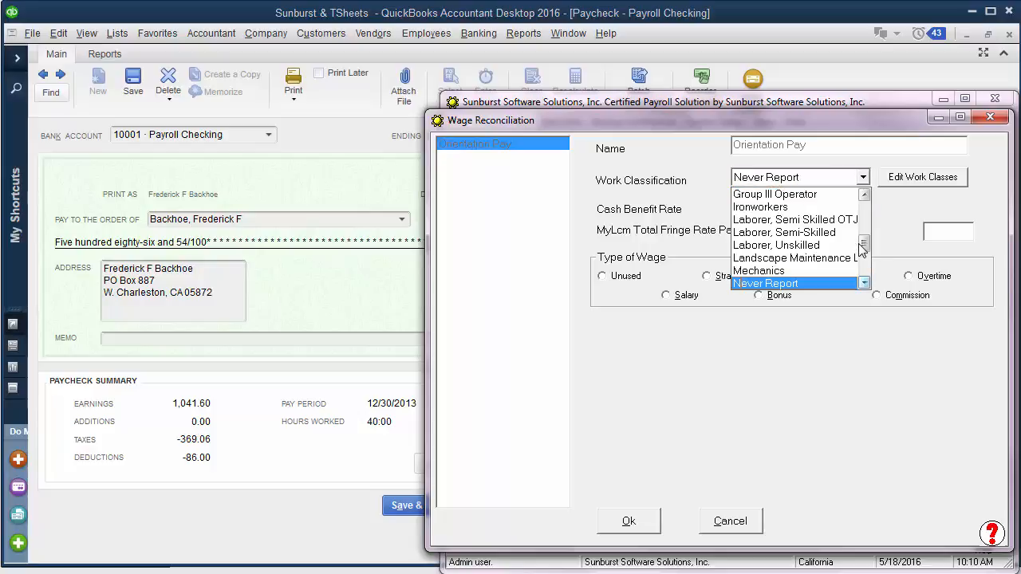
click(795, 284)
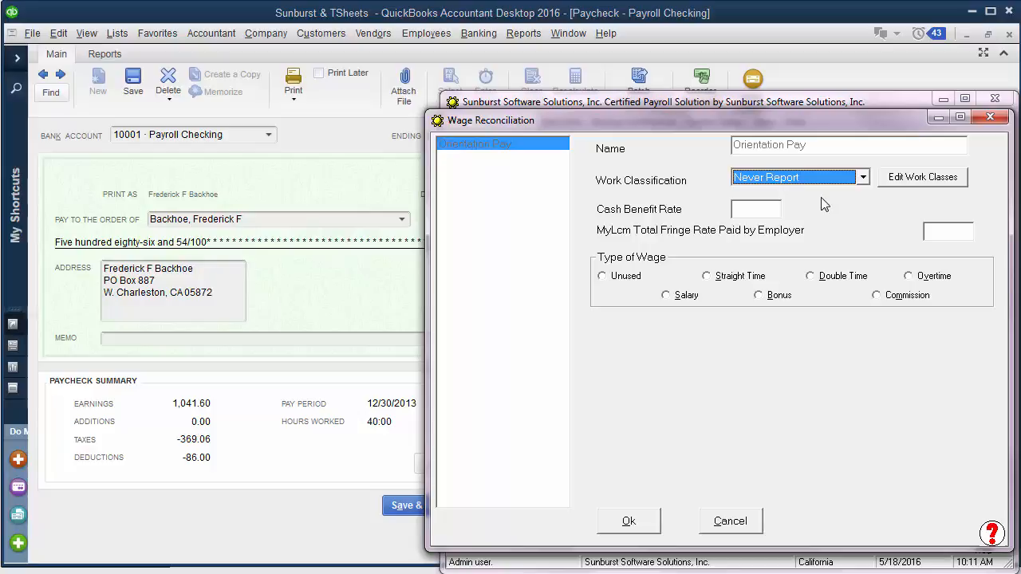
click(602, 276)
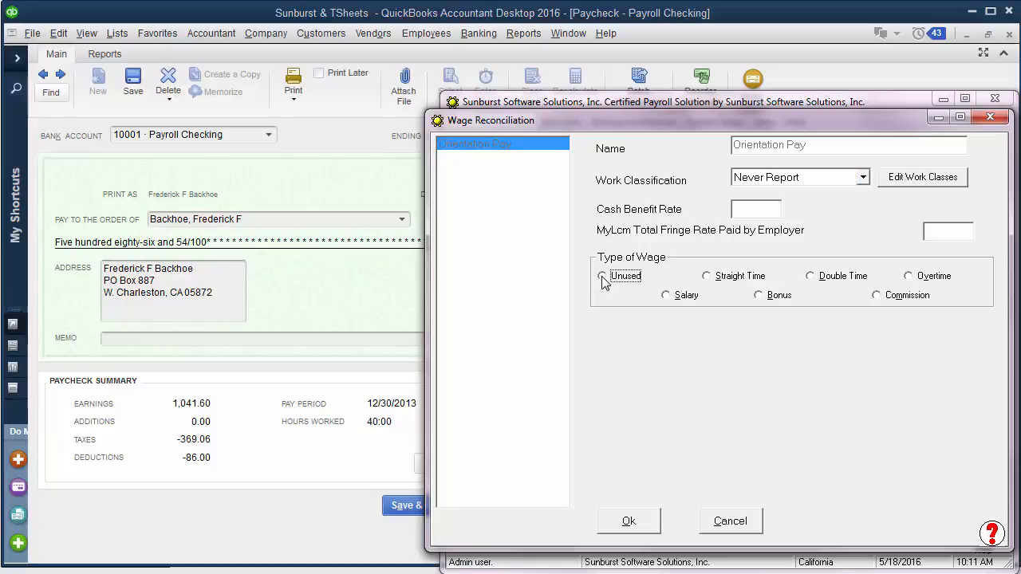
click(627, 520)
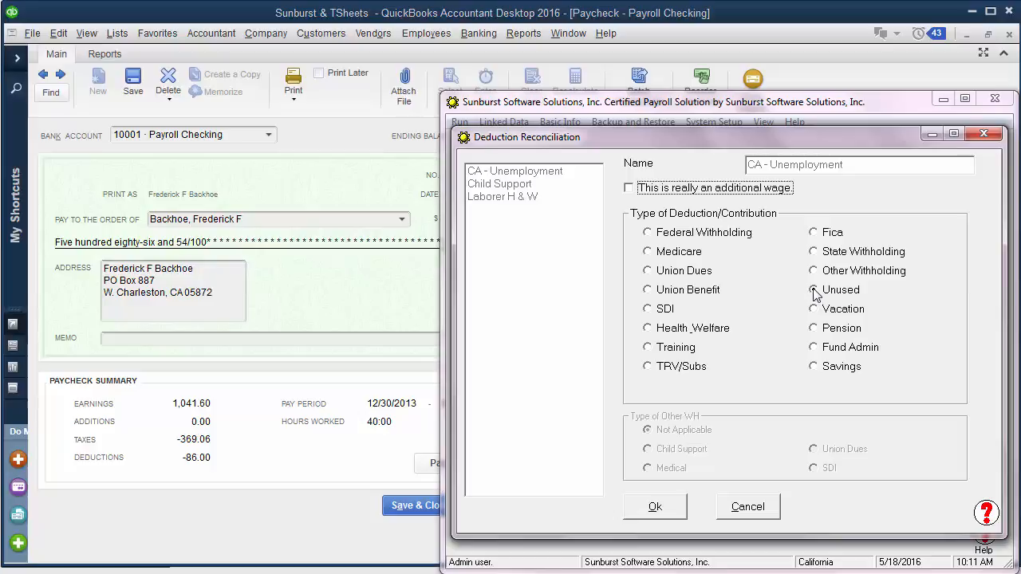
- Reconcile the CA - Unemployment deduction as Unused and the Child Support deduction as Other Withholding of type Child Support
click(657, 509)
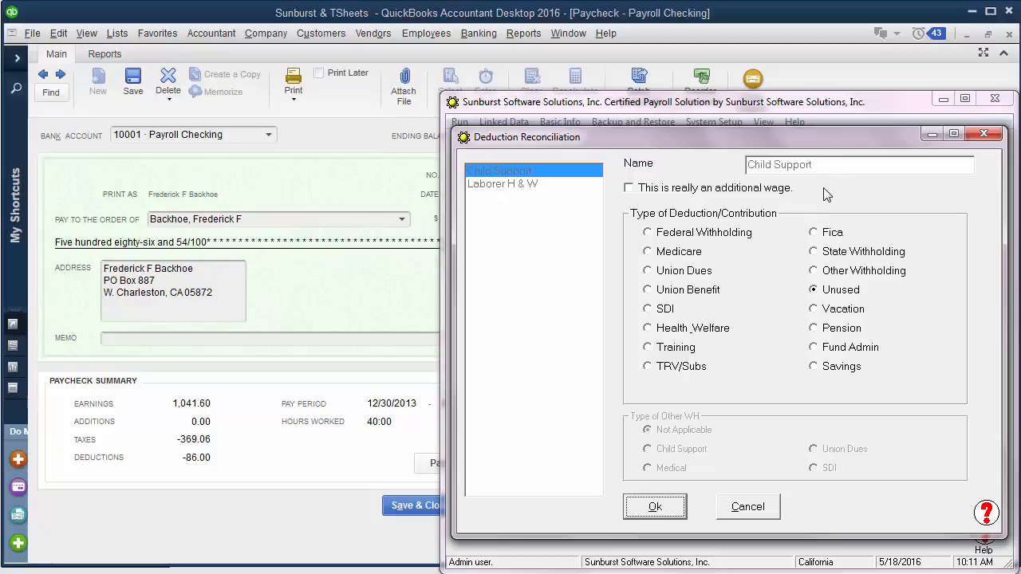
click(814, 272)
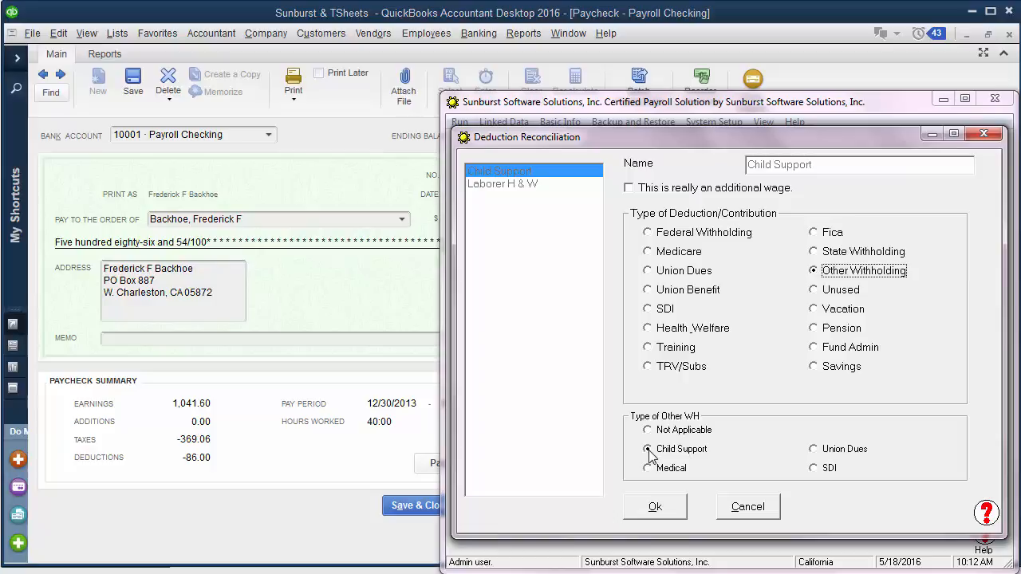
click(653, 511)
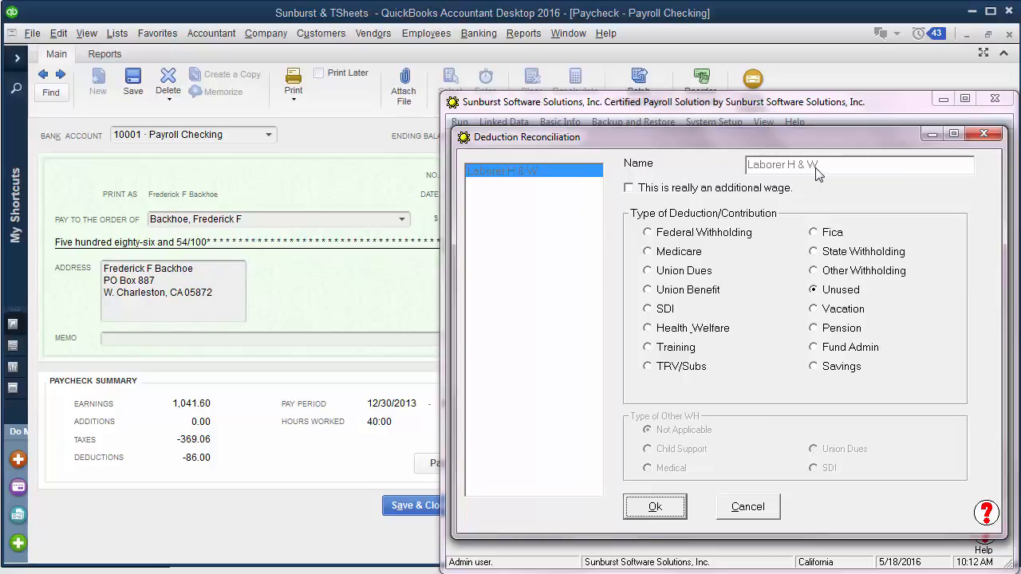
- Reconcile the Laborer H & W deduction with the contribution type Health_Welfare
click(647, 330)
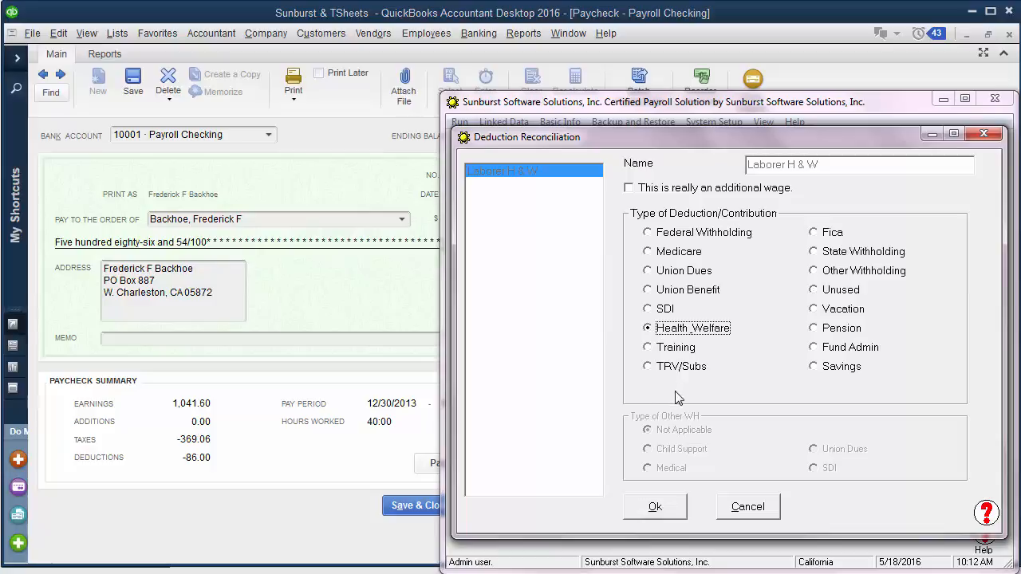
click(650, 510)
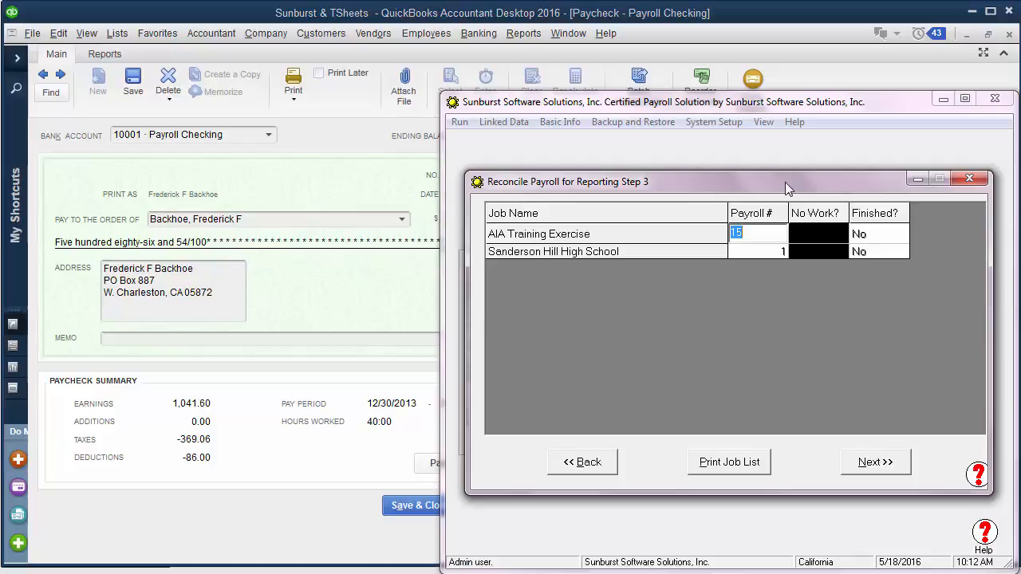
- Set the payroll number for the Sanderson Hill High School job to 1
click(771, 251)
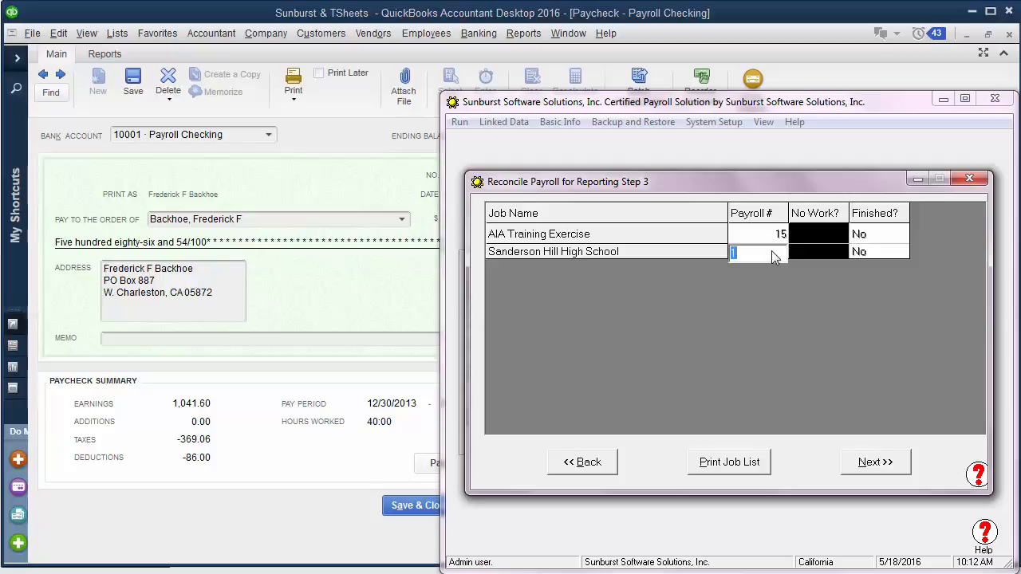
text(1)
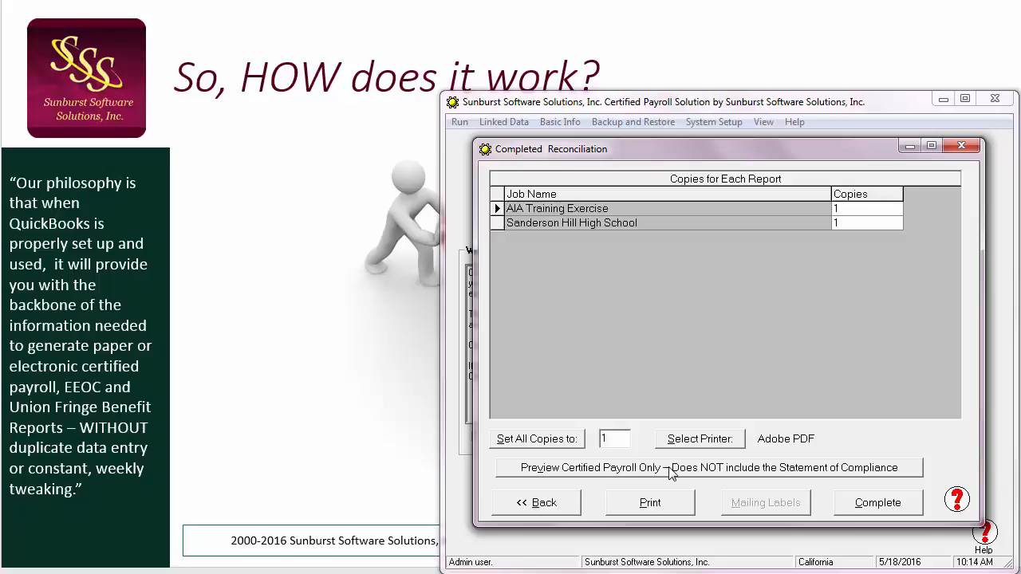
- Preview the certified payroll without the Statement of Compliance and bring the AIA Training Exercise report to the front
click(671, 472)
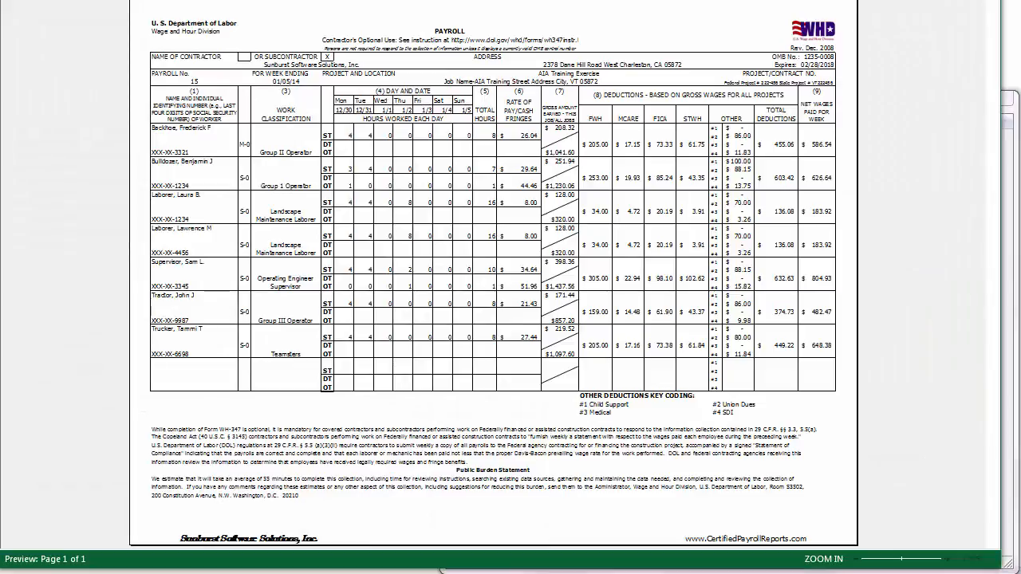
click(247, 77)
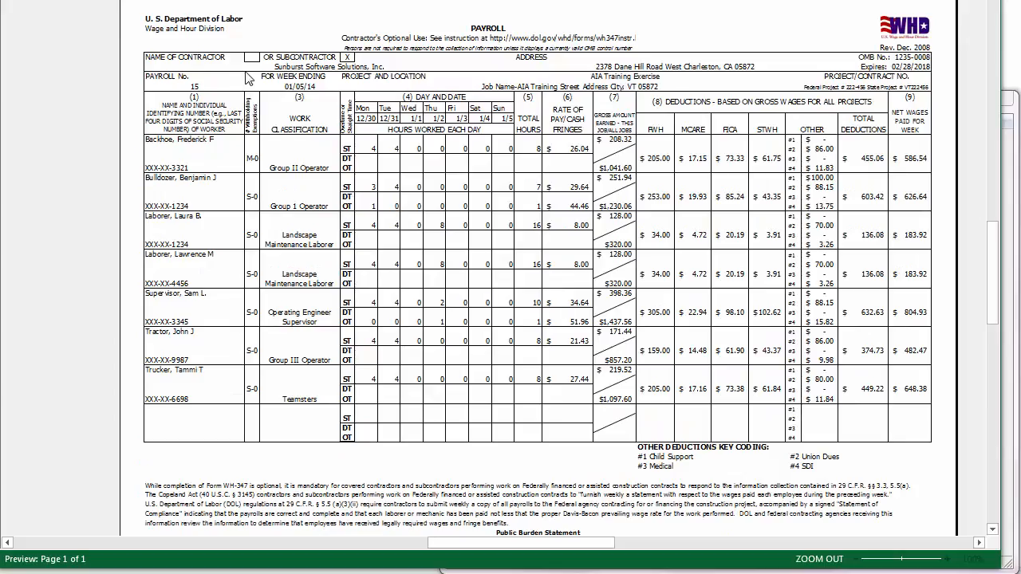